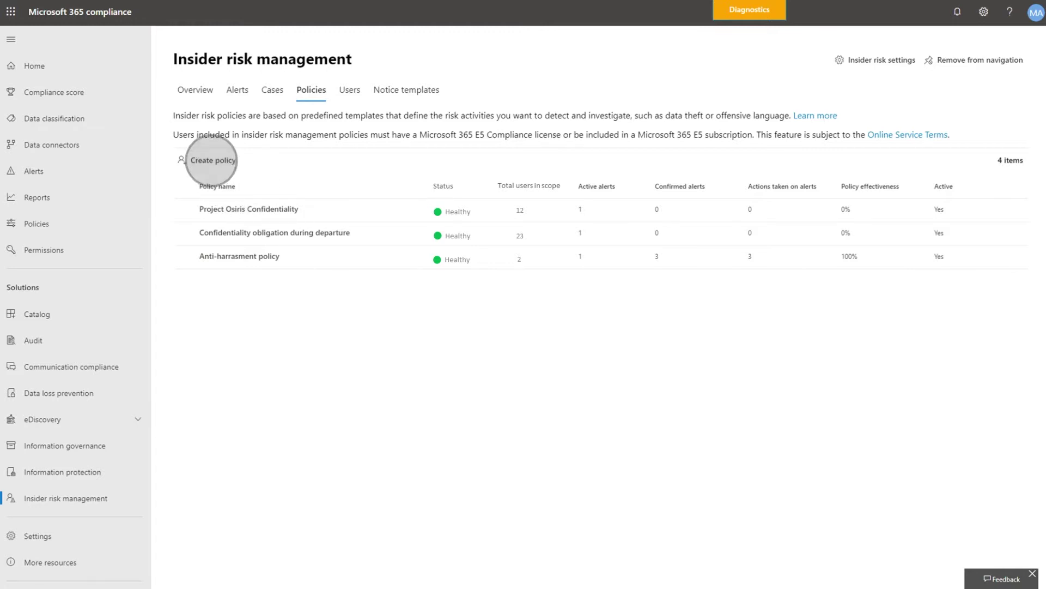
- Begin a new insider risk policy and review the departing-users and disgruntled-users security violation templates
{"action": "left_click", "coordinate": [212, 161]}
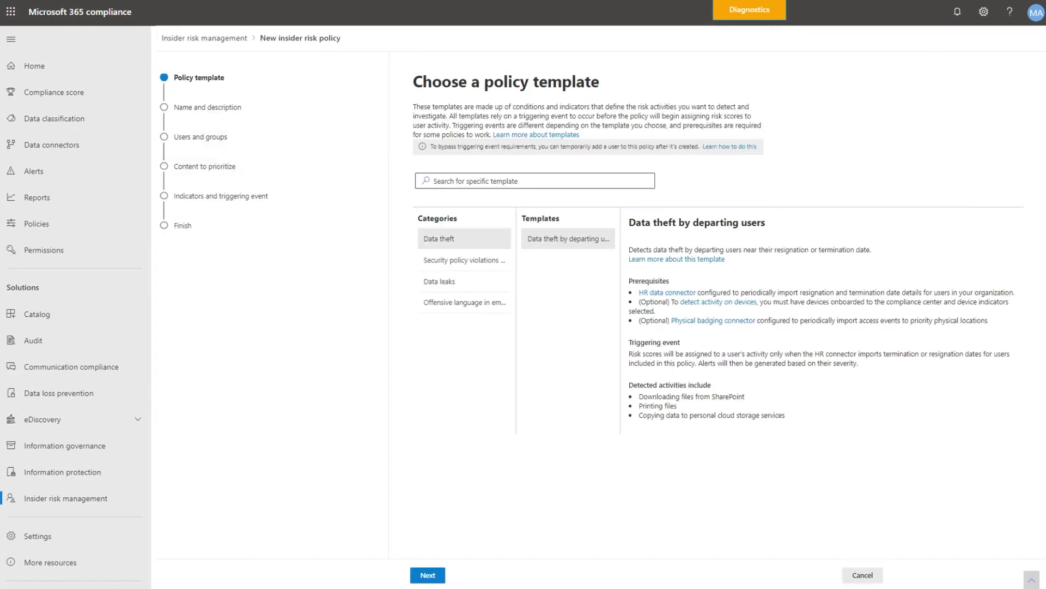
{"action": "left_click", "coordinate": [463, 260]}
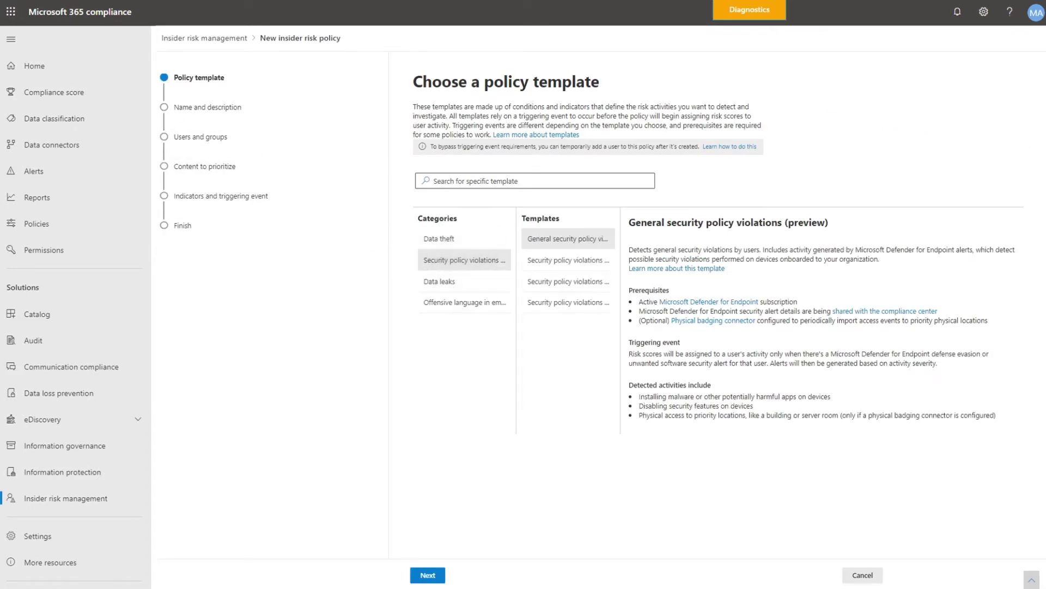
{"action": "left_click", "coordinate": [559, 260]}
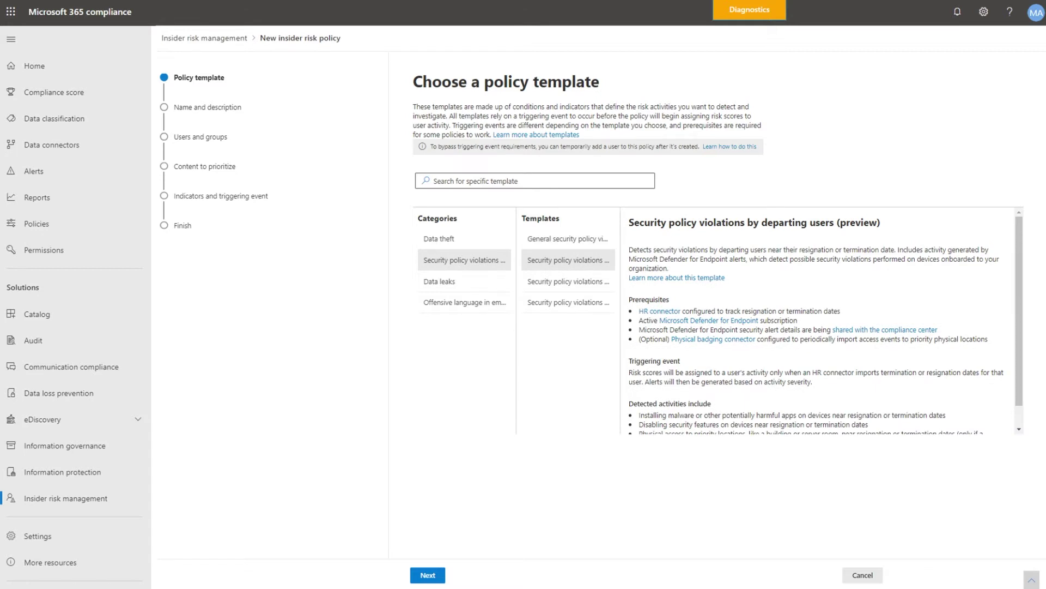
{"action": "left_click", "coordinate": [561, 281]}
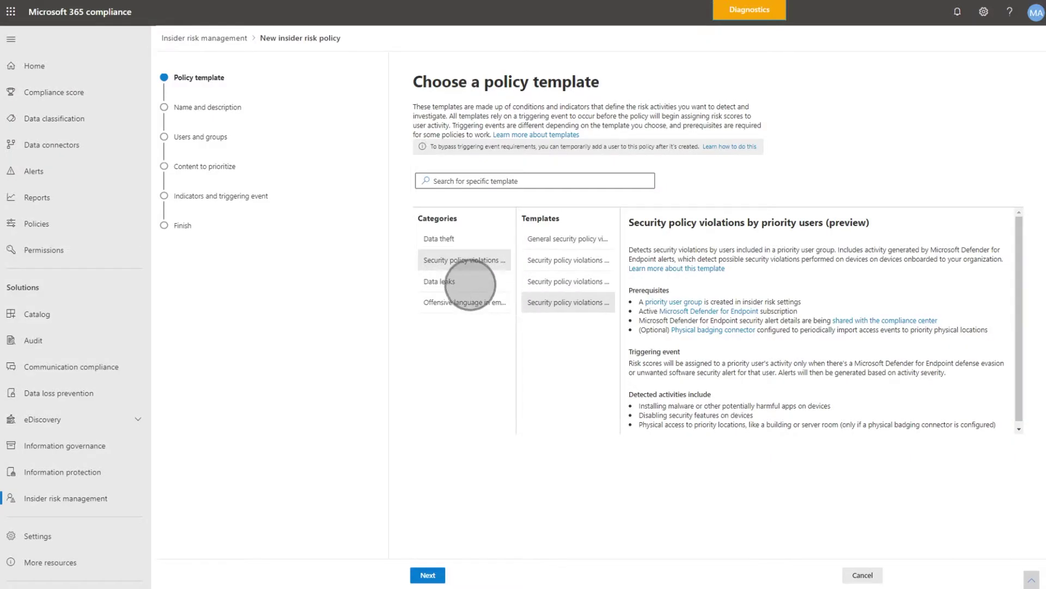
- Review the Data leaks category and its disgruntled-users template
{"action": "left_click", "coordinate": [462, 280]}
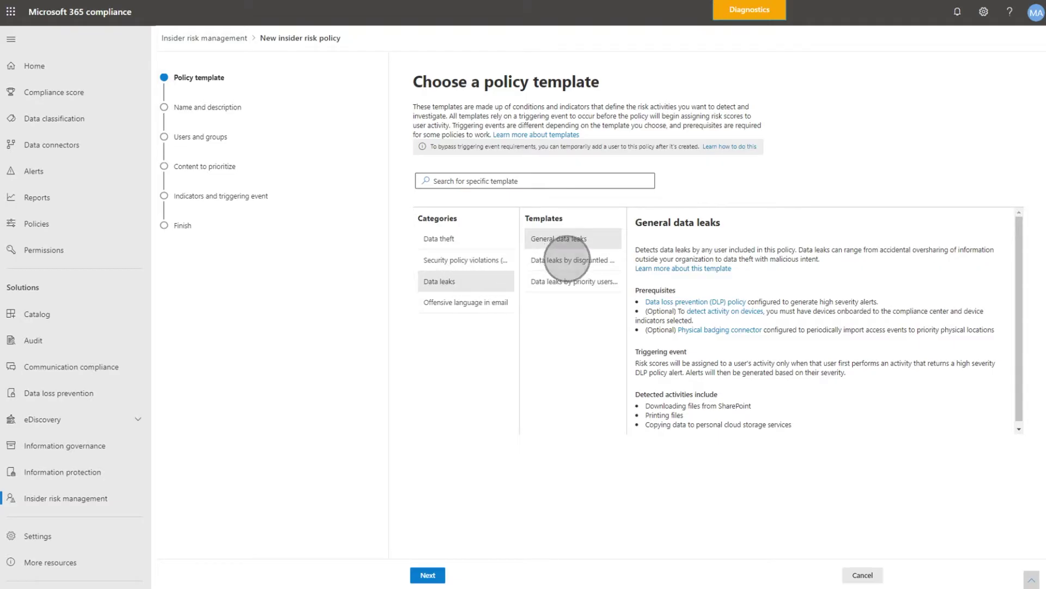
{"action": "left_click", "coordinate": [568, 260]}
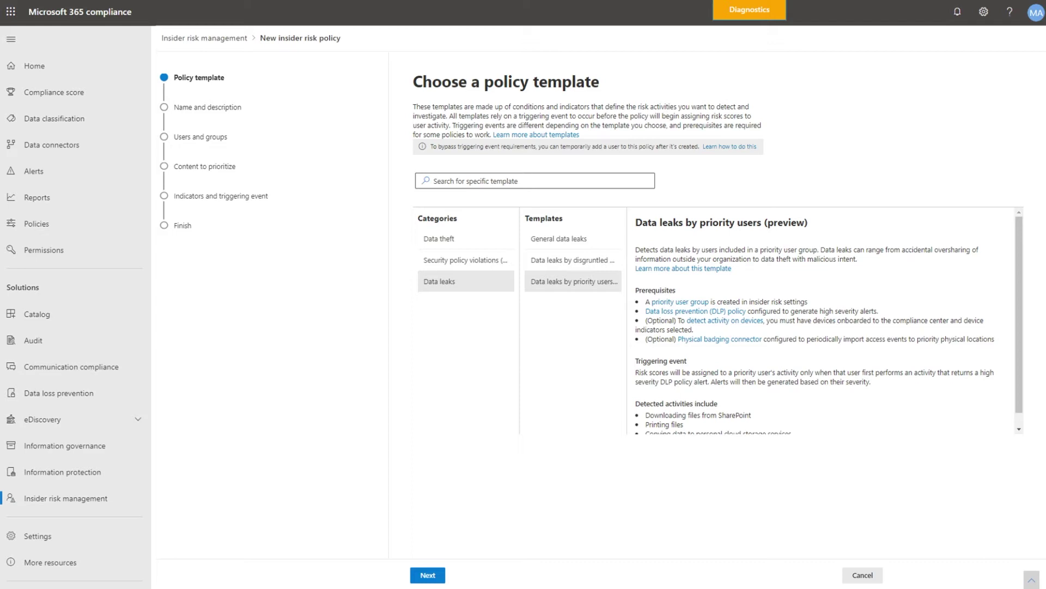
- Keep the name 'Data theft by departing users', apply to all users, and choose to specify priority content
{"action": "left_click", "coordinate": [427, 574]}
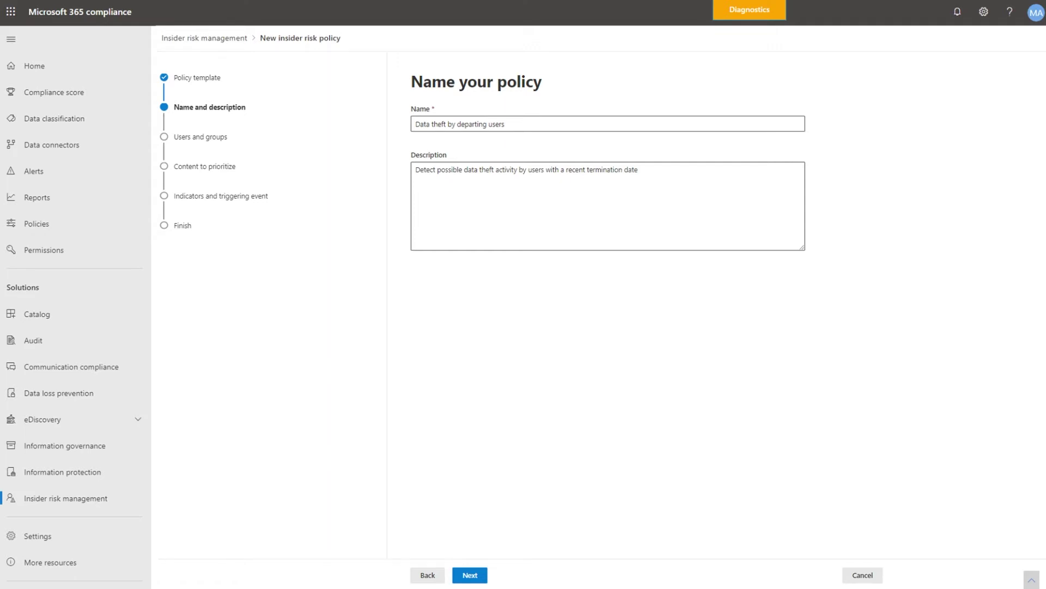
{"action": "left_click", "coordinate": [470, 575]}
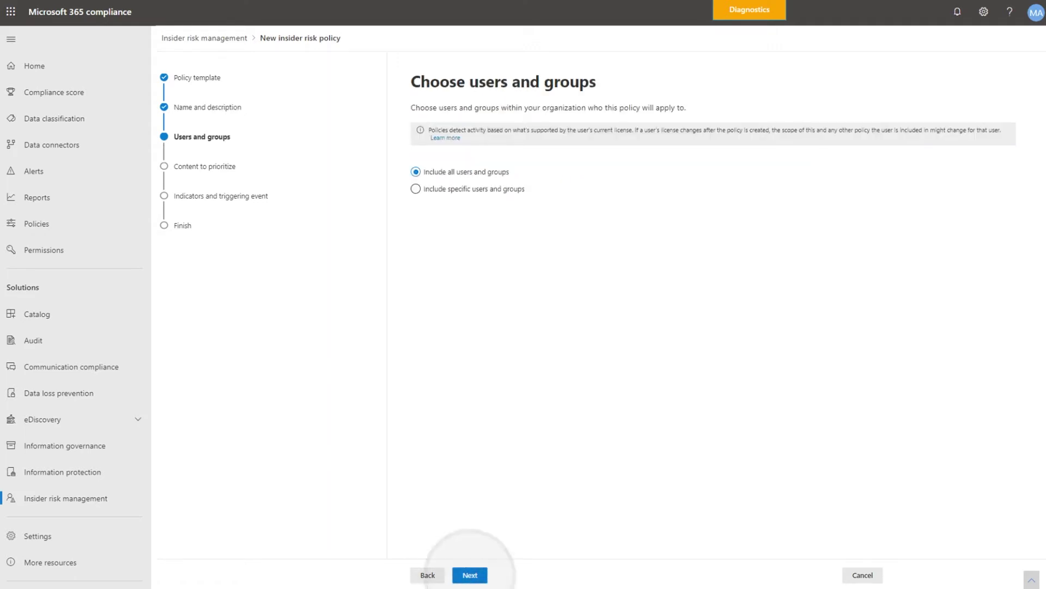
{"action": "left_click", "coordinate": [470, 575]}
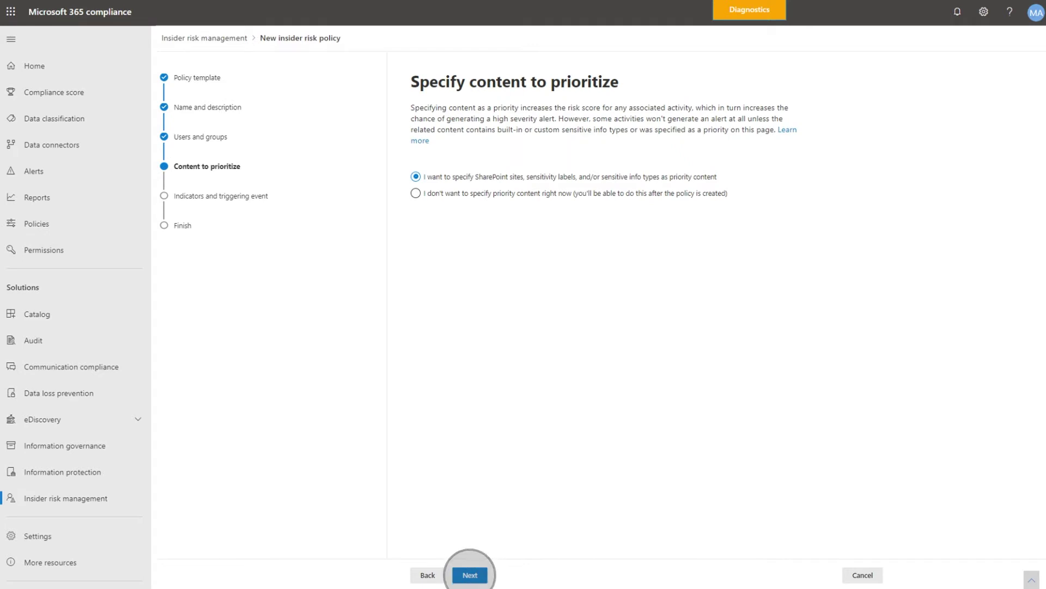
{"action": "left_click", "coordinate": [470, 574]}
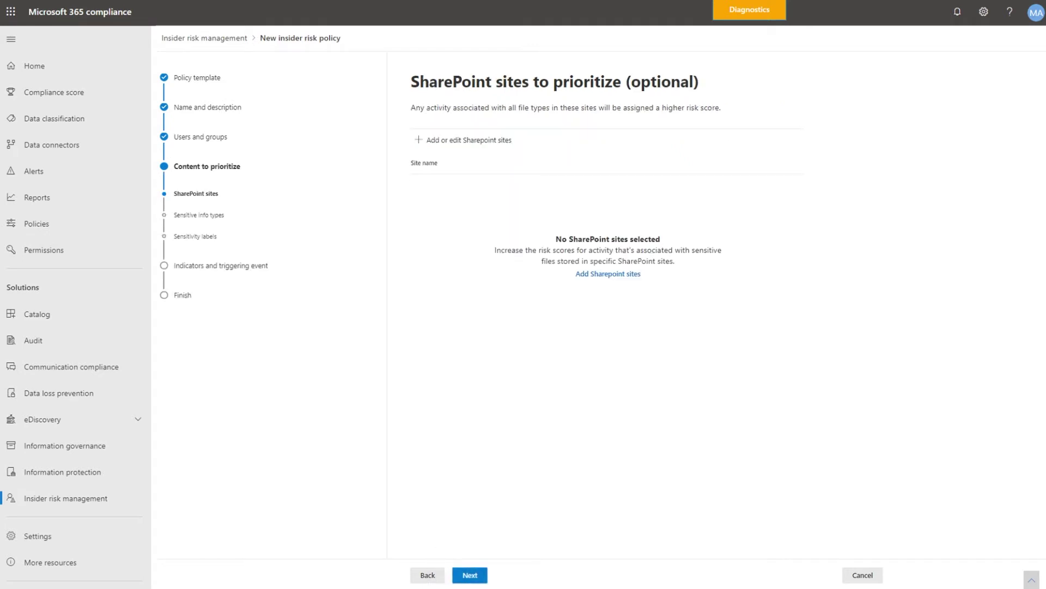
- Prioritize all three SharePoint sites, adding no sensitive info types or sensitivity labels
{"action": "left_click", "coordinate": [463, 139]}
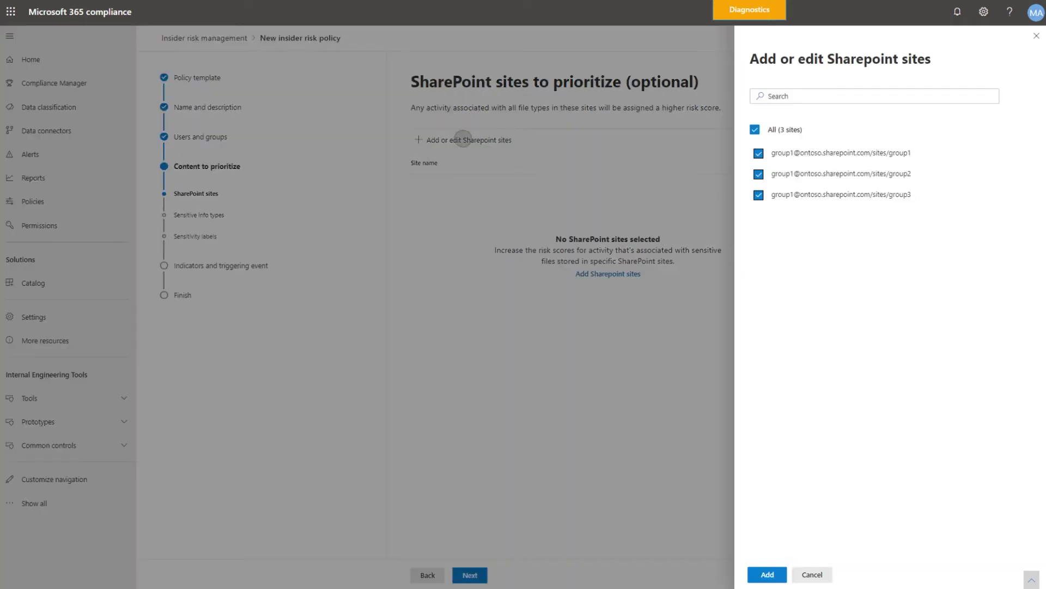
{"action": "left_click", "coordinate": [767, 575]}
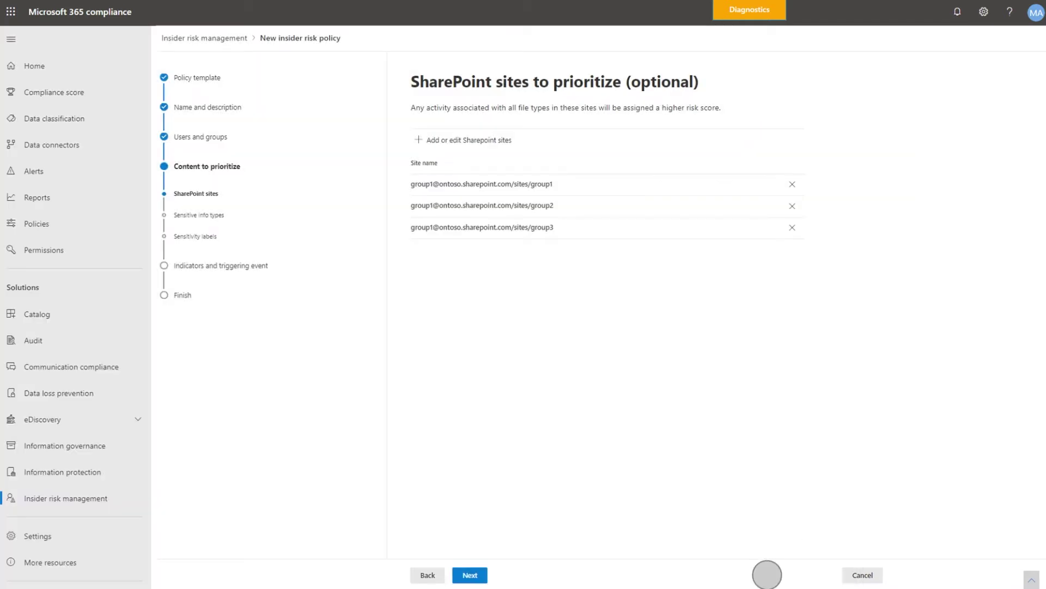
{"action": "left_click", "coordinate": [470, 575]}
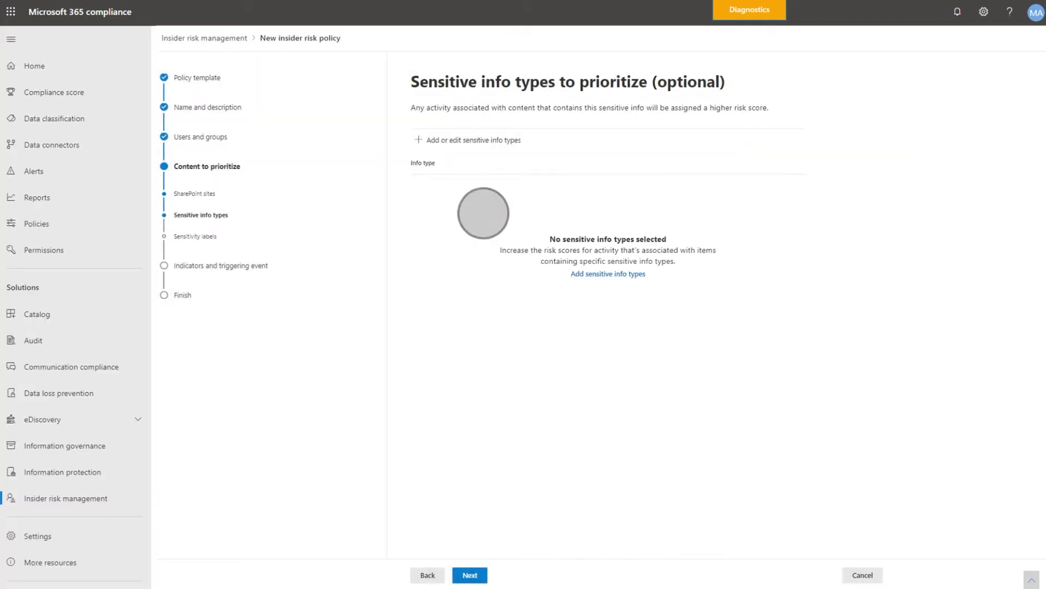
{"action": "left_click", "coordinate": [463, 139]}
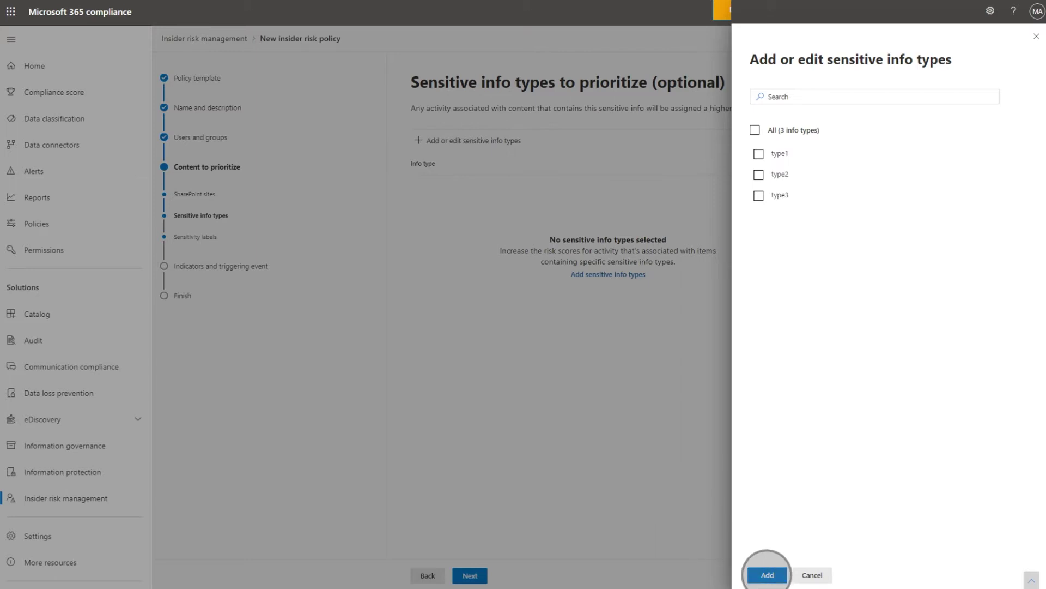
{"action": "left_click", "coordinate": [767, 574]}
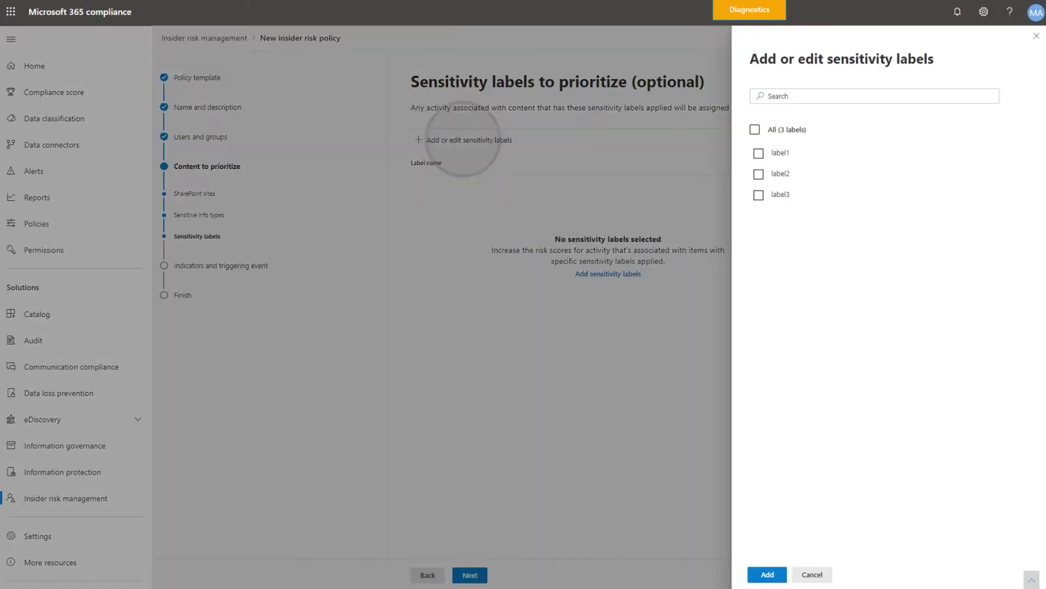
{"action": "left_click", "coordinate": [767, 574]}
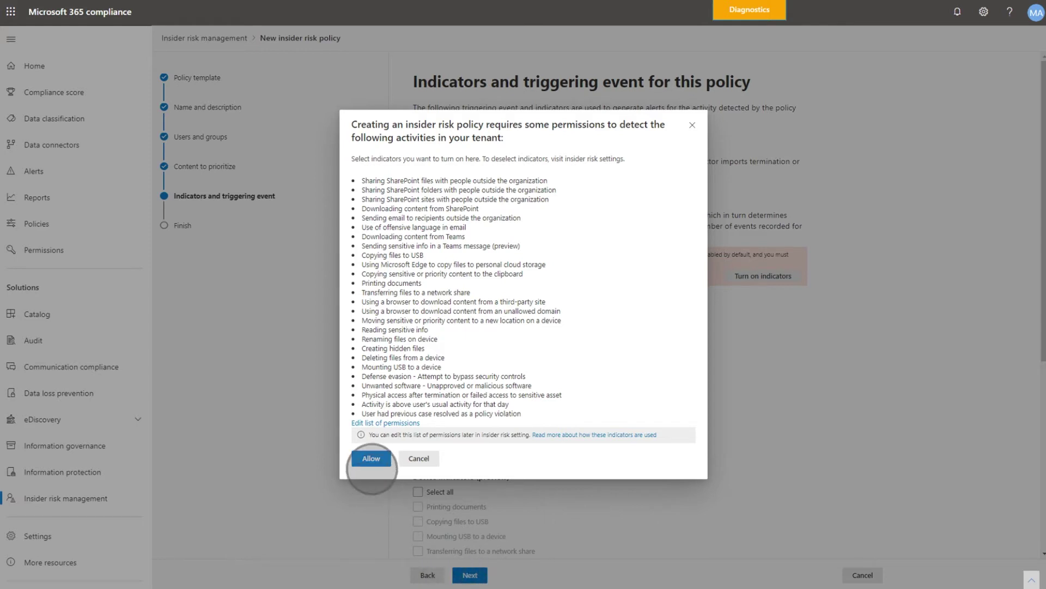
- Allow the indicator permissions, switch to custom thresholds, and submit the policy from the review page
{"action": "left_click", "coordinate": [372, 458]}
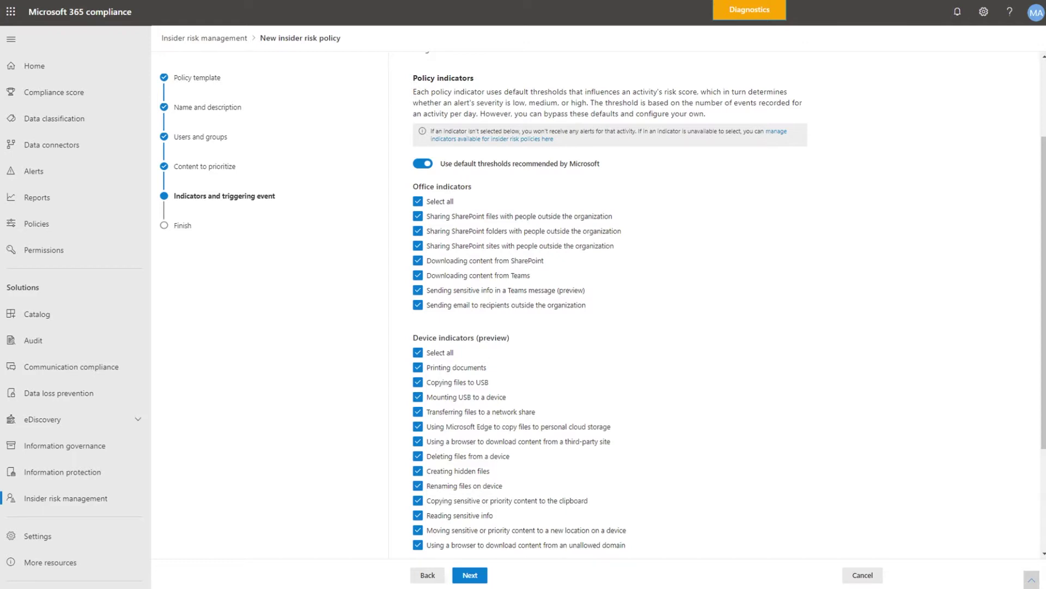
{"action": "left_click", "coordinate": [422, 164]}
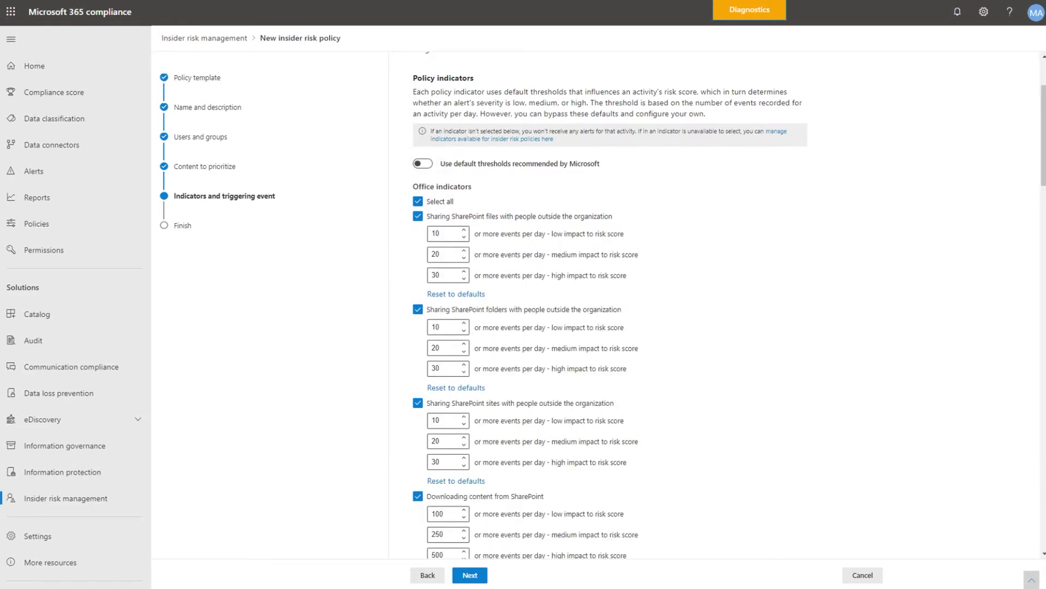
{"action": "left_click", "coordinate": [470, 574]}
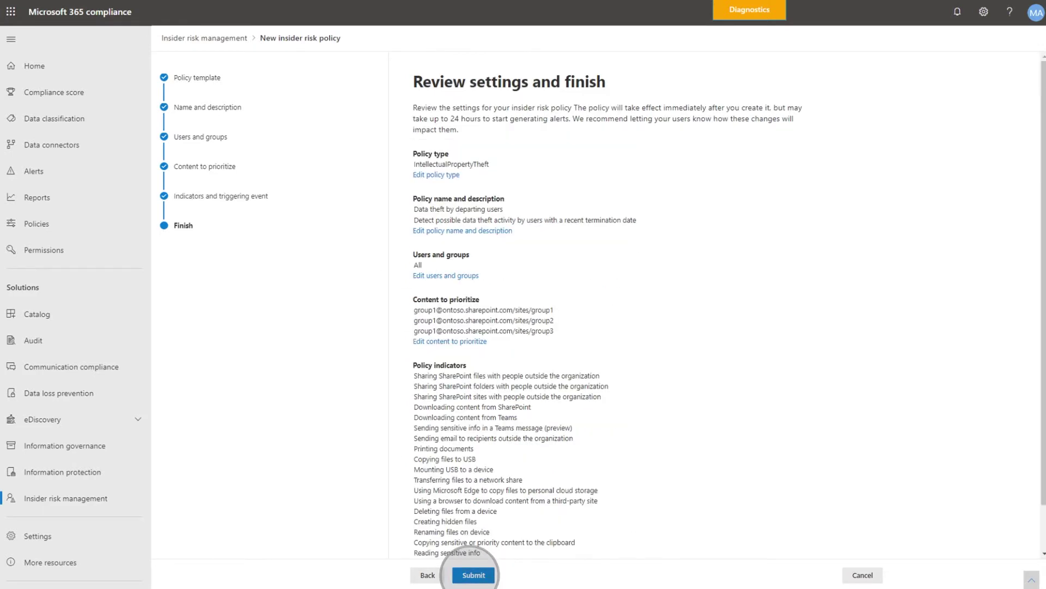
{"action": "left_click", "coordinate": [473, 574]}
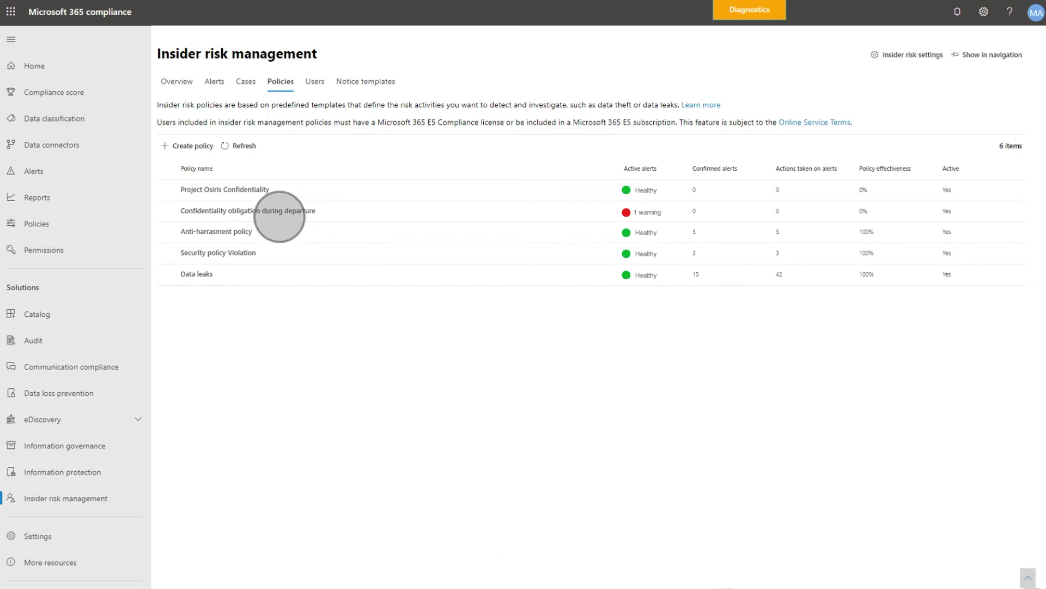
- Show the Confidentiality obligation during departure policy details with its HR connector warning
{"action": "left_click", "coordinate": [231, 210]}
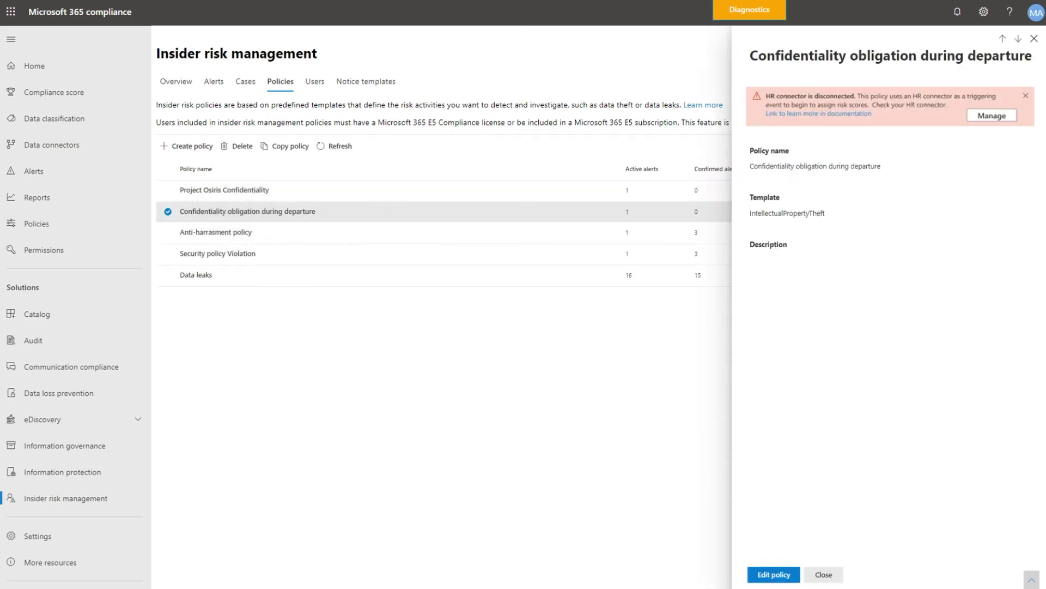